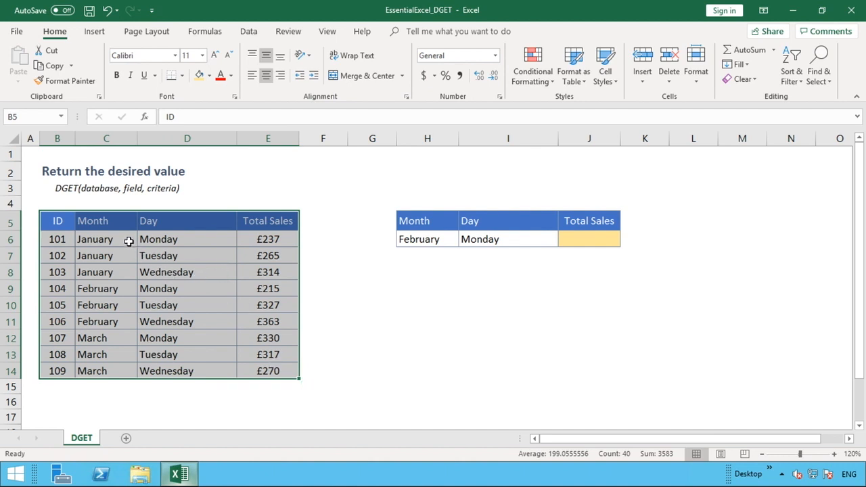
pyautogui.click(115, 223)
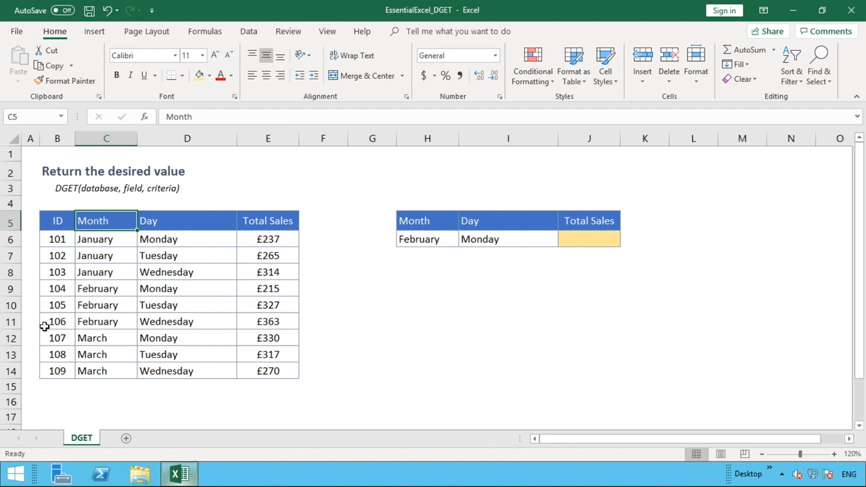
pyautogui.click(604, 240)
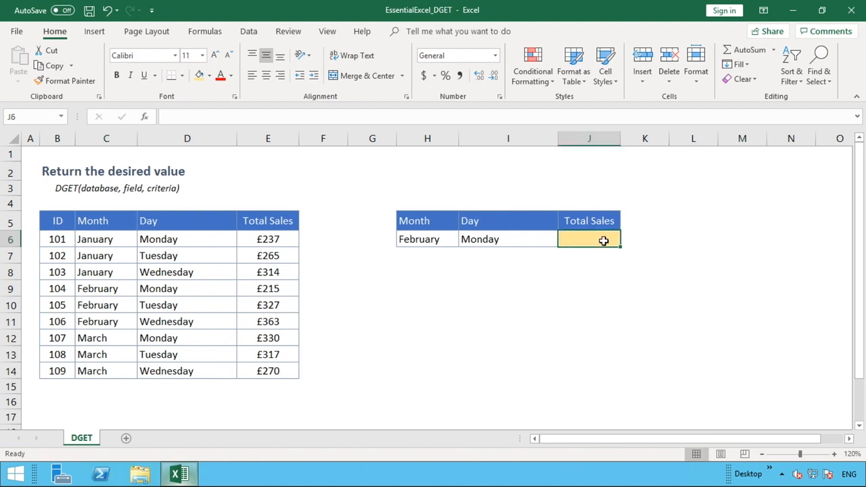
pyautogui.click(430, 239)
pyautogui.click(522, 240)
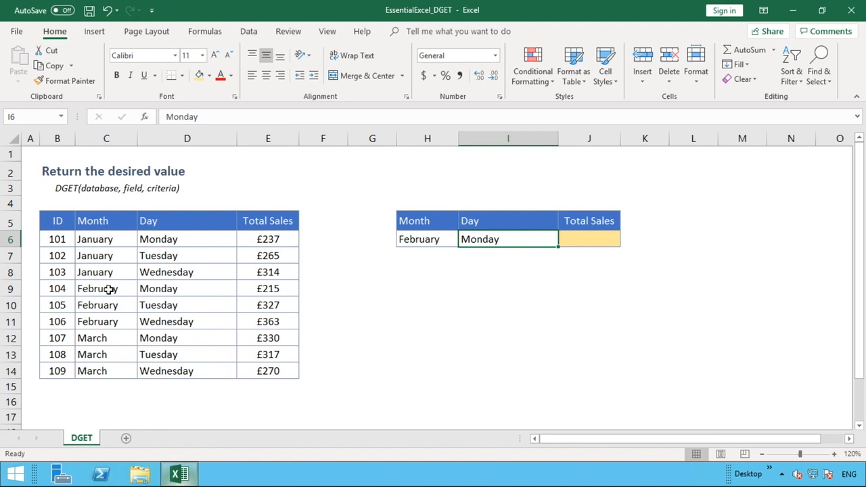
# Start a DGET formula in J6 with the whole sales table, B5:E14, as its database.
pyautogui.click(590, 242)
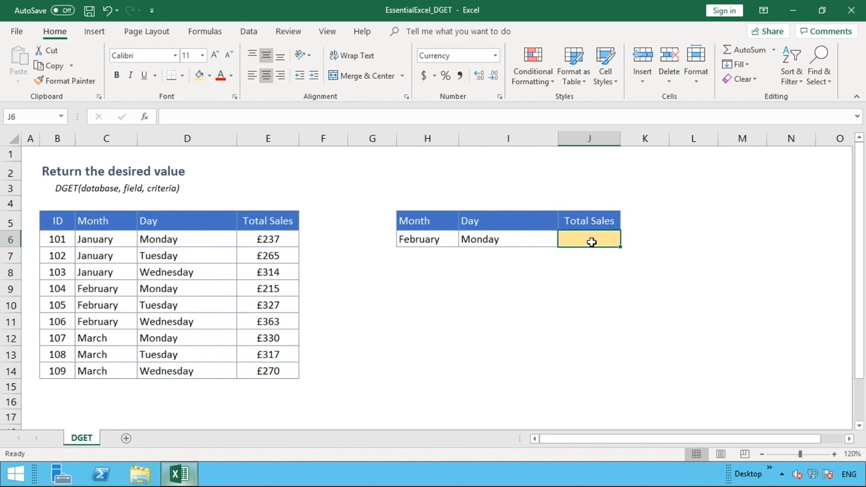
pyautogui.write('=')
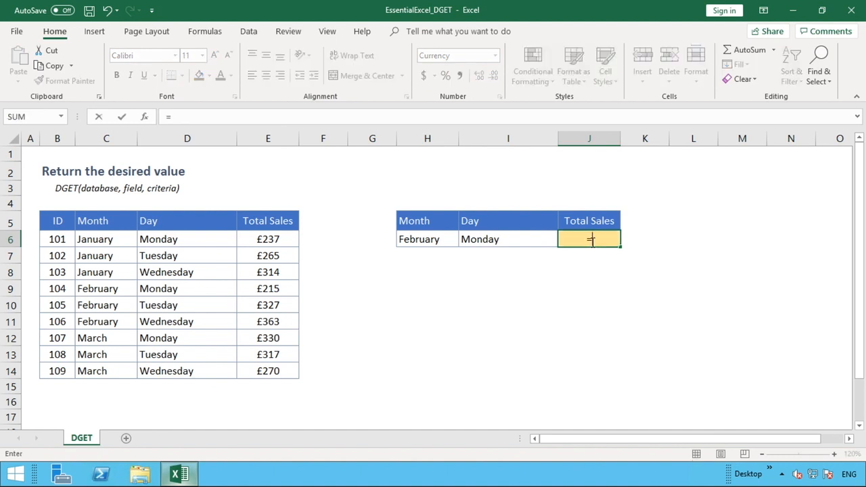
pyautogui.write('dget')
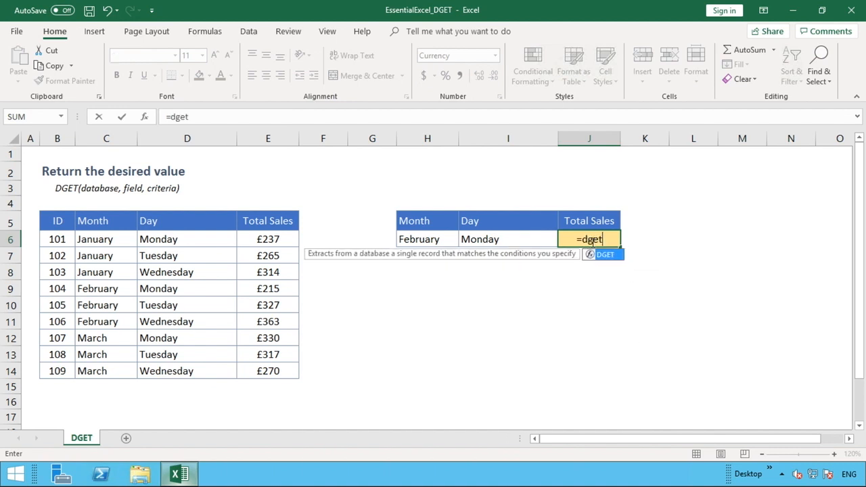
pyautogui.write('(')
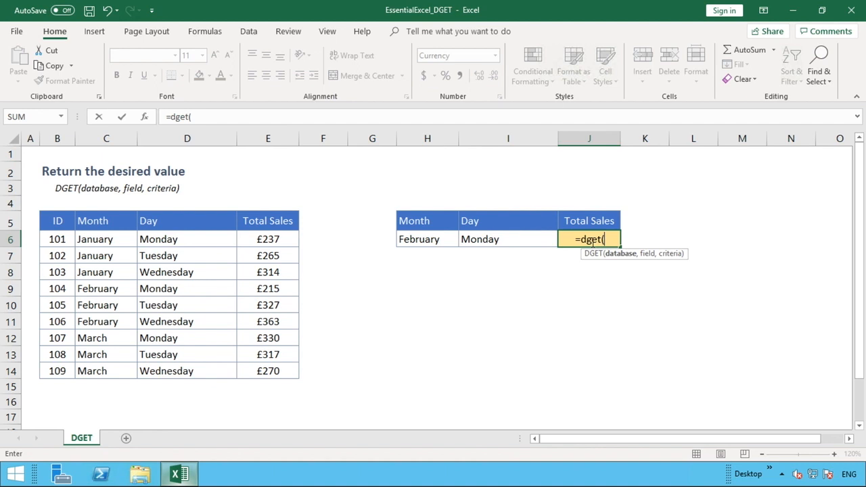
pyautogui.click(55, 220)
pyautogui.moveTo(54, 221); pyautogui.dragTo(268, 370)
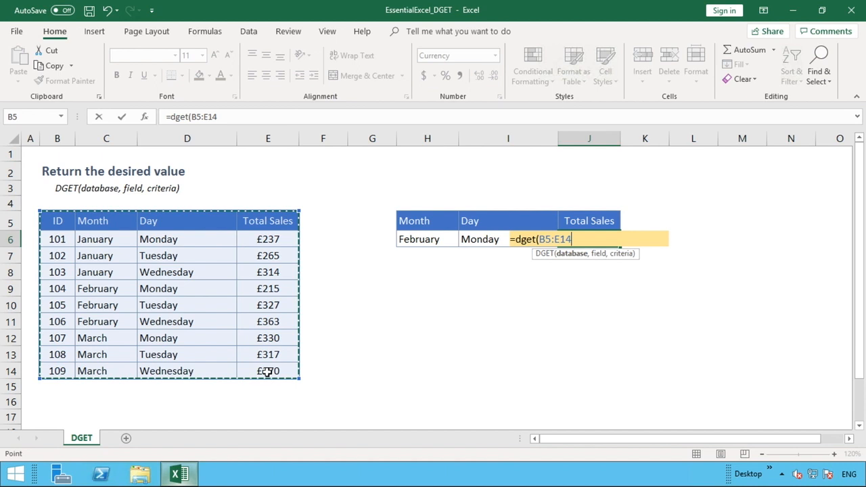
pyautogui.write(',')
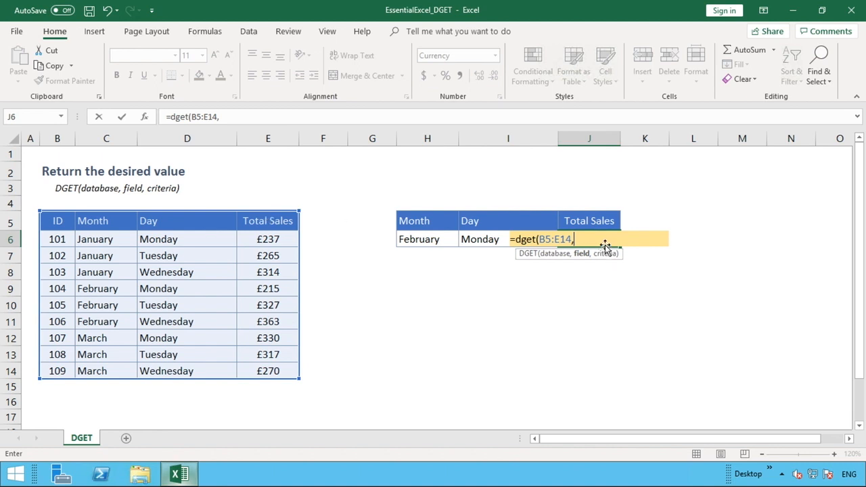
# Complete the DGET formula with header cell J5 as the field and H5:I6 as the criteria range.
pyautogui.click(597, 222)
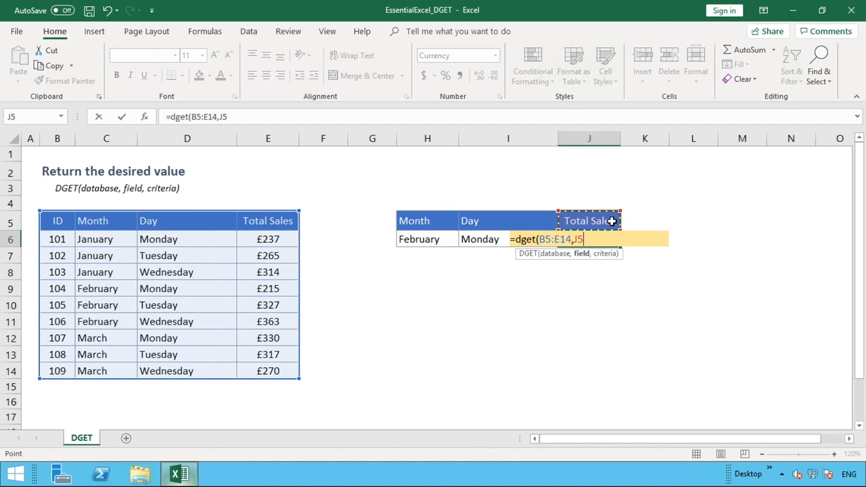
pyautogui.write(',')
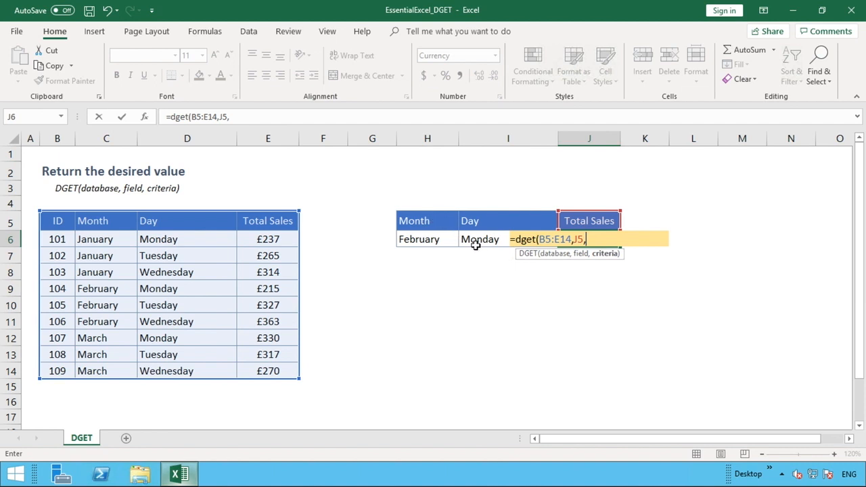
pyautogui.click(429, 221)
pyautogui.moveTo(429, 221); pyautogui.dragTo(427, 244)
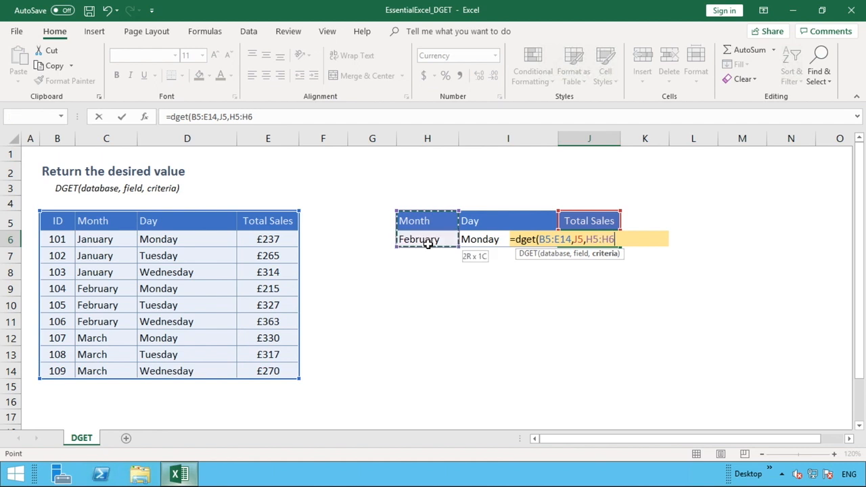
pyautogui.moveTo(427, 244); pyautogui.dragTo(474, 243)
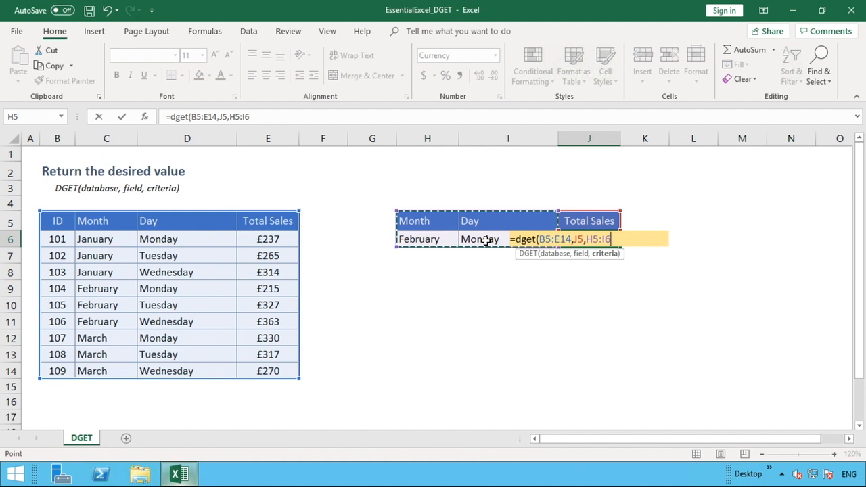
pyautogui.write(')')
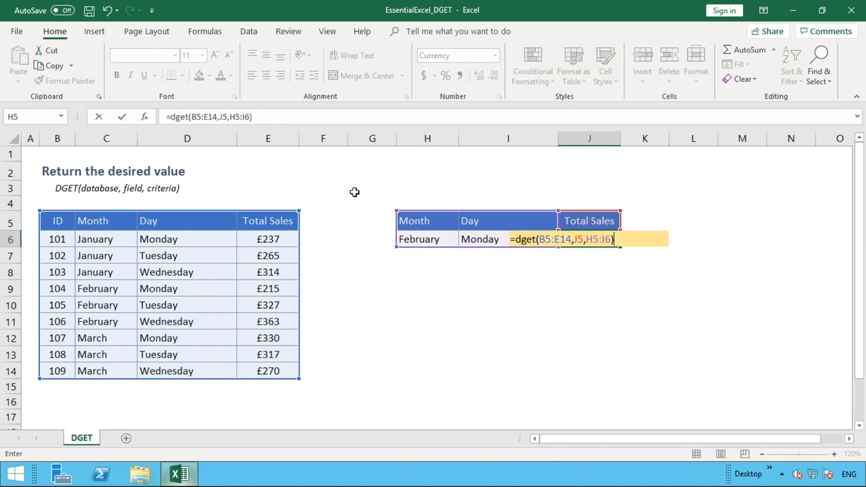
pyautogui.press('Return')
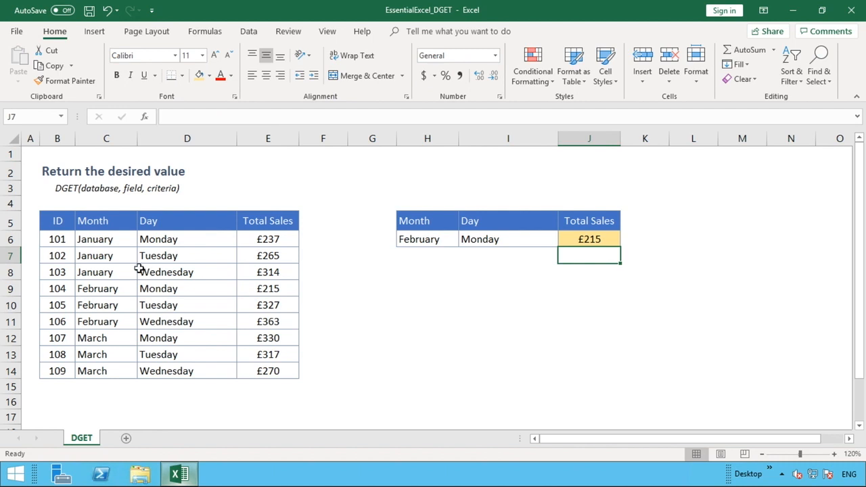
# Change the criteria month in H6 to March and select the matching March Monday record, C12:E12, in the table.
pyautogui.moveTo(111, 288); pyautogui.dragTo(266, 289)
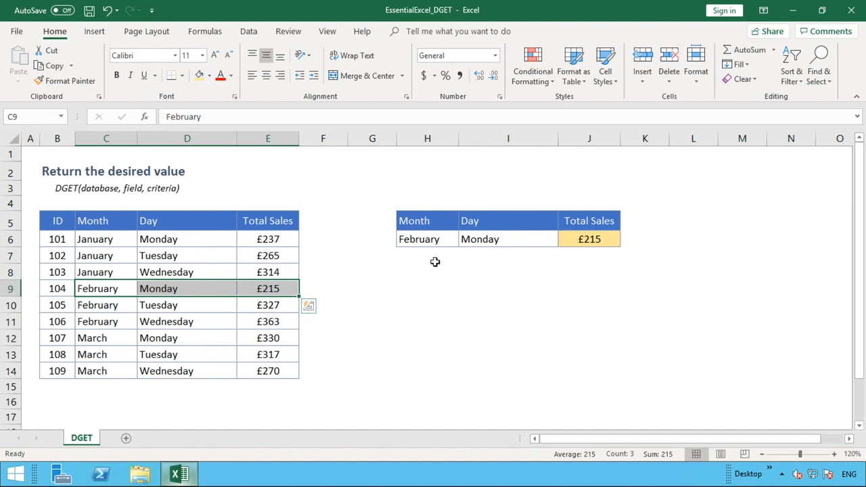
pyautogui.click(441, 240)
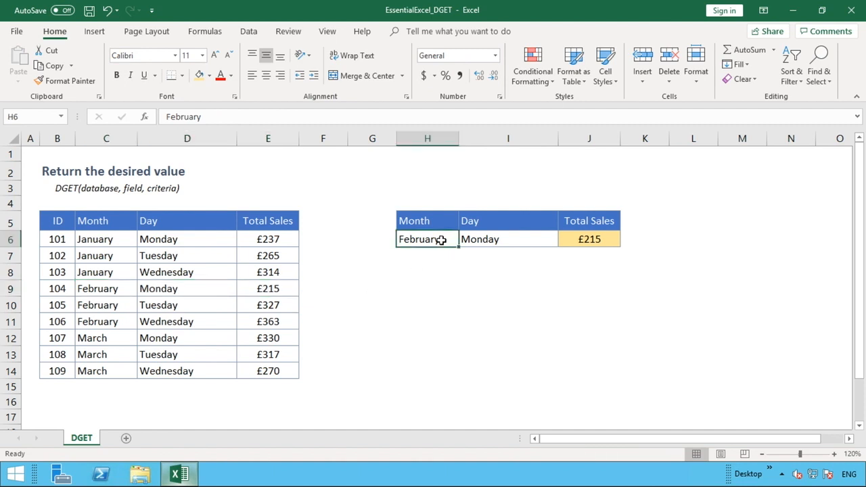
pyautogui.write('March')
pyautogui.press('Return')
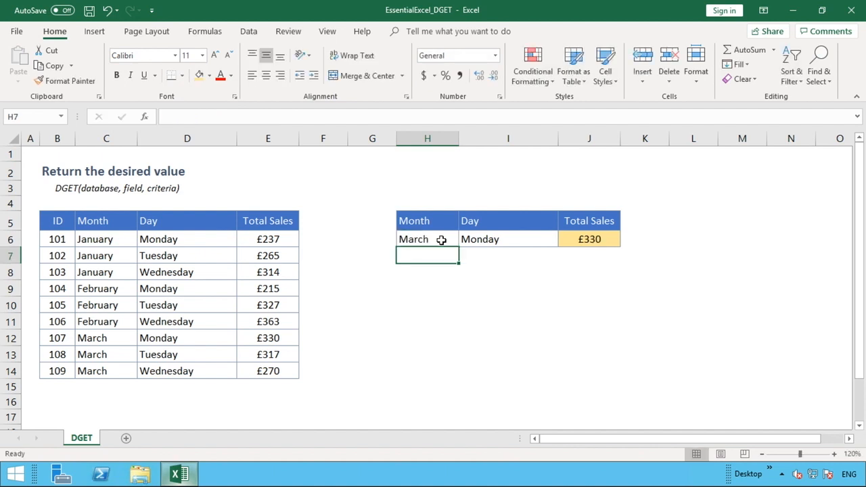
pyautogui.click(101, 340)
pyautogui.keyDown('shift'); pyautogui.click(268, 332); pyautogui.keyUp('shift')
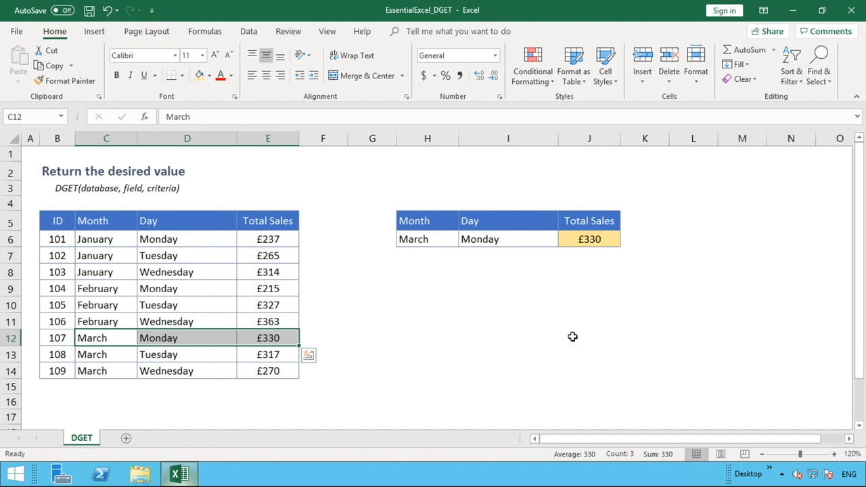
# Format result cell J6 as Number with 0 decimal places.
pyautogui.click(607, 240)
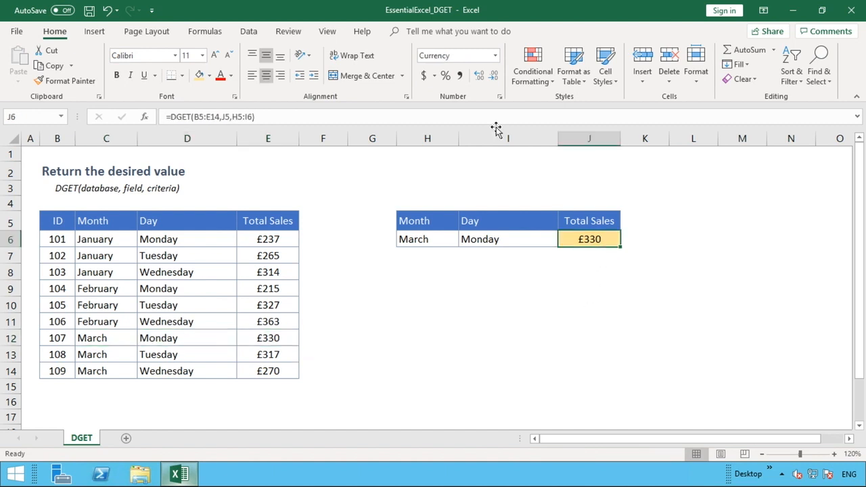
pyautogui.click(495, 56)
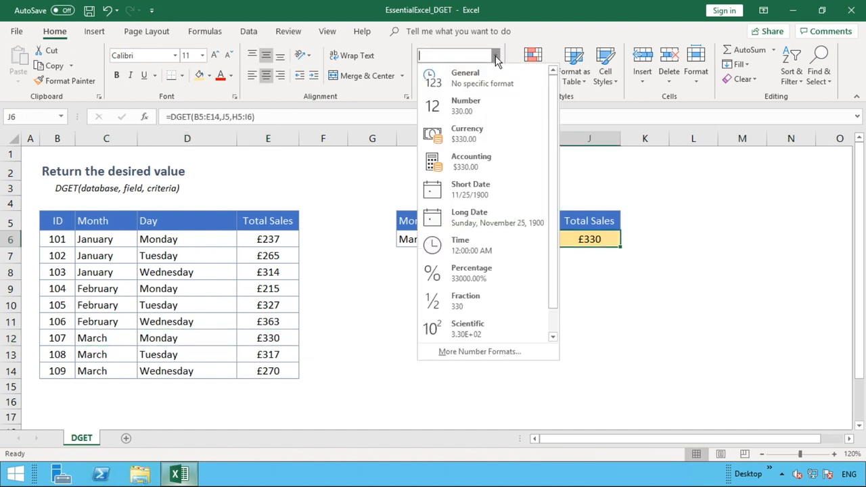
pyautogui.click(467, 109)
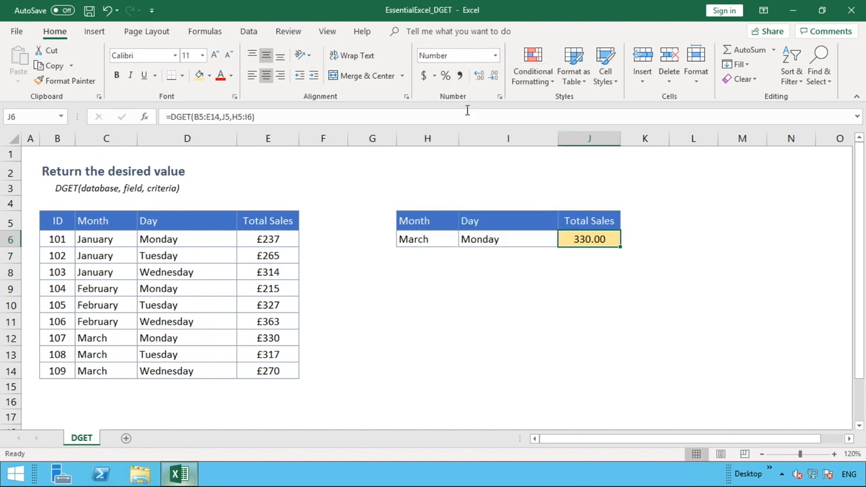
pyautogui.rightClick(603, 239)
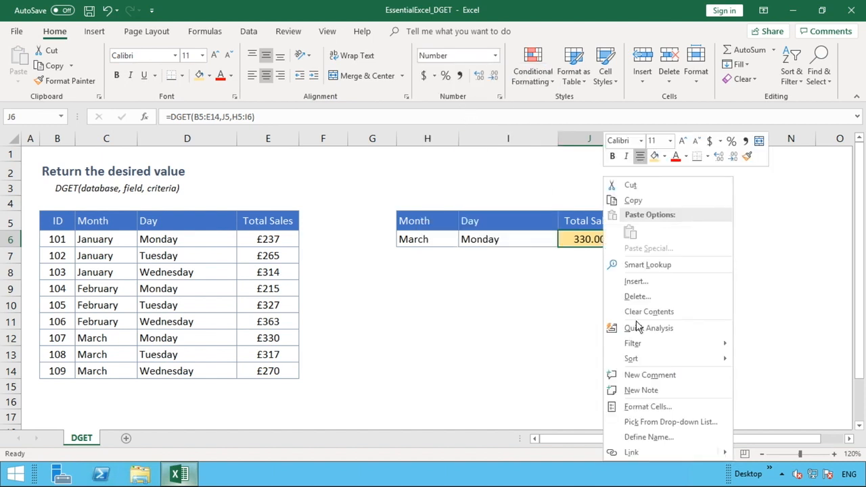
pyautogui.press('Escape')
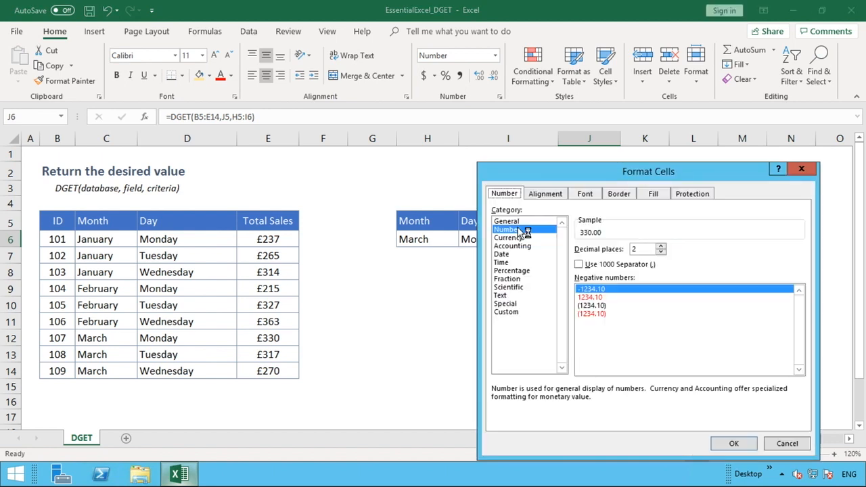
pyautogui.click(661, 253)
pyautogui.click(662, 253)
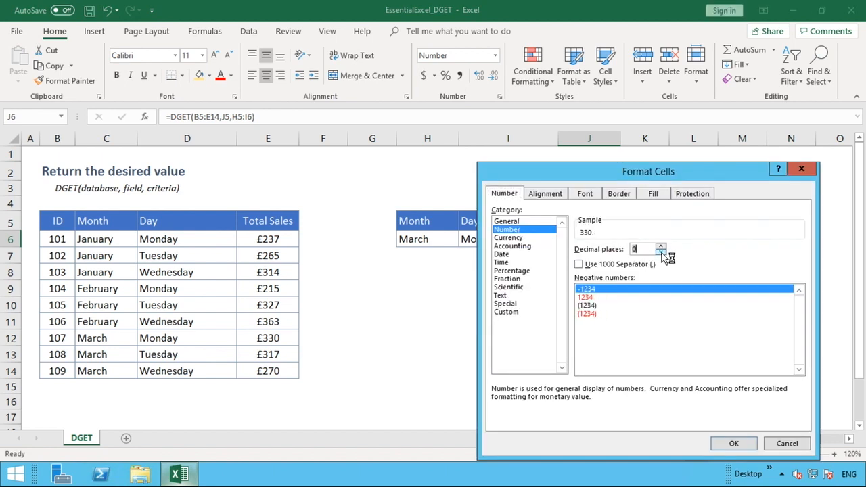
pyautogui.click(735, 443)
pyautogui.click(626, 298)
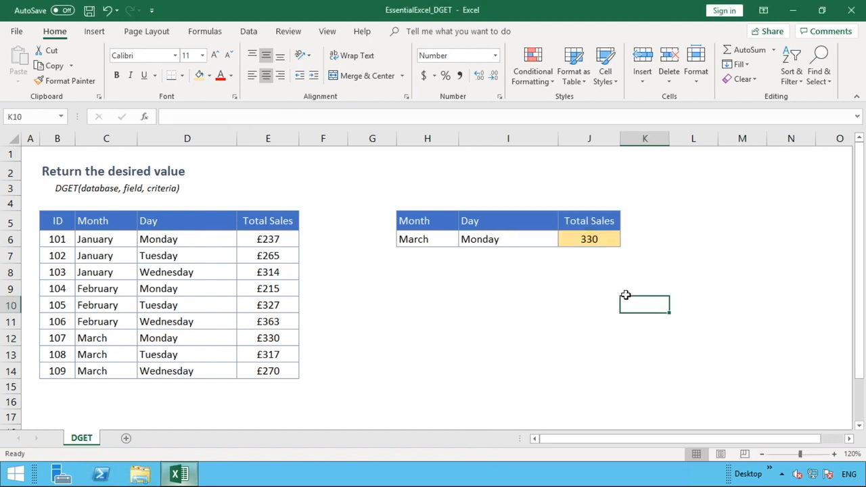
# Change the lookup field header in J5 to ID and select the matching March Monday cells, C12:D12, in the table.
pyautogui.click(603, 240)
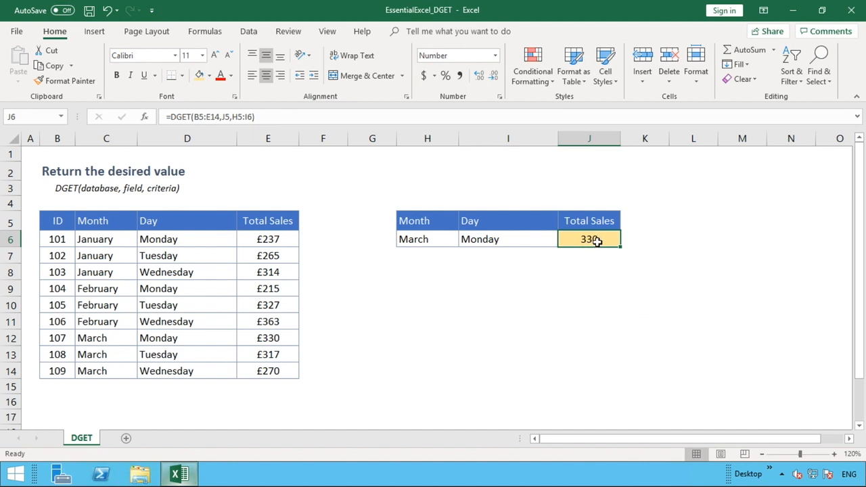
pyautogui.click(595, 222)
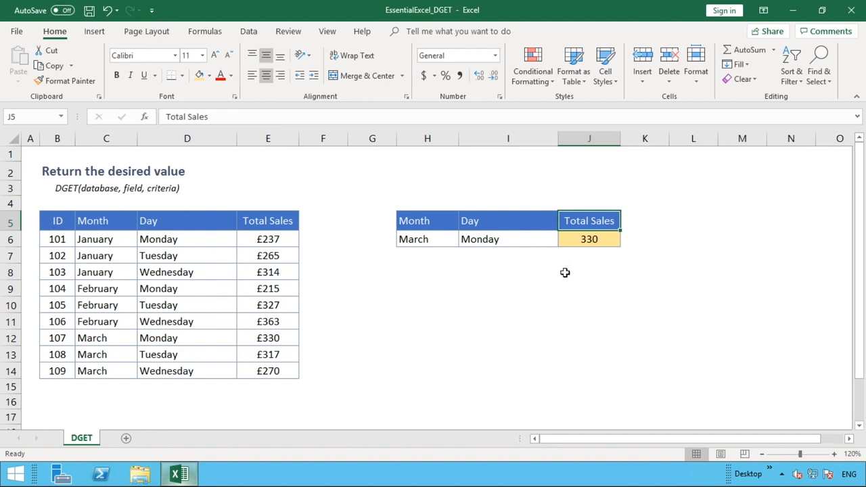
pyautogui.write('ID')
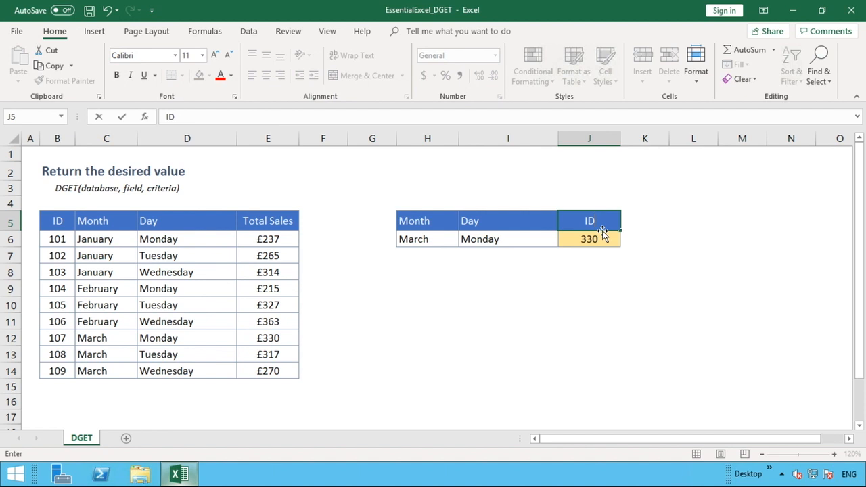
pyautogui.press('Return')
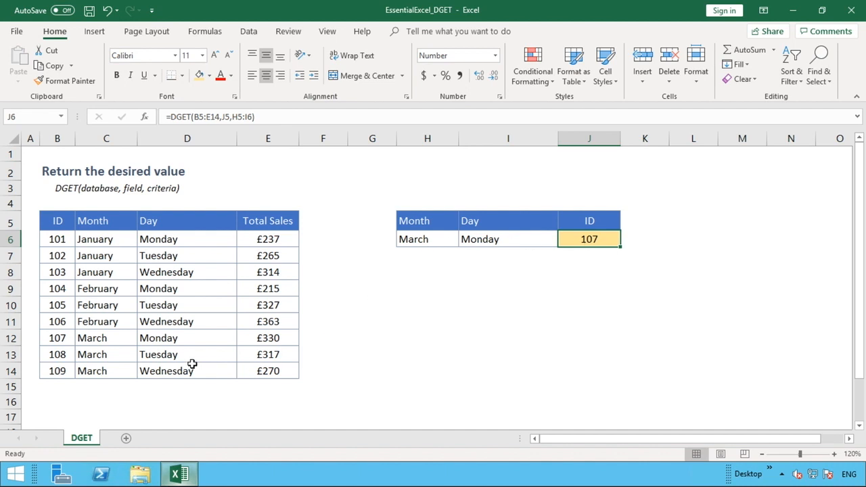
pyautogui.moveTo(93, 337); pyautogui.dragTo(216, 338)
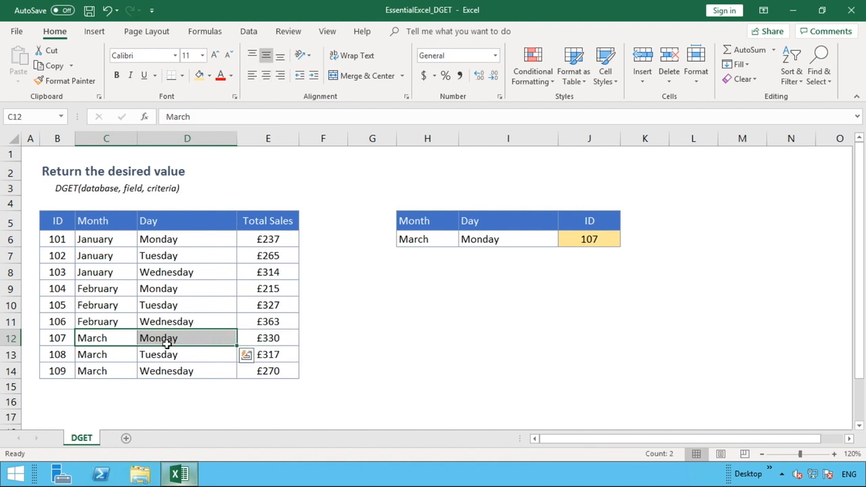